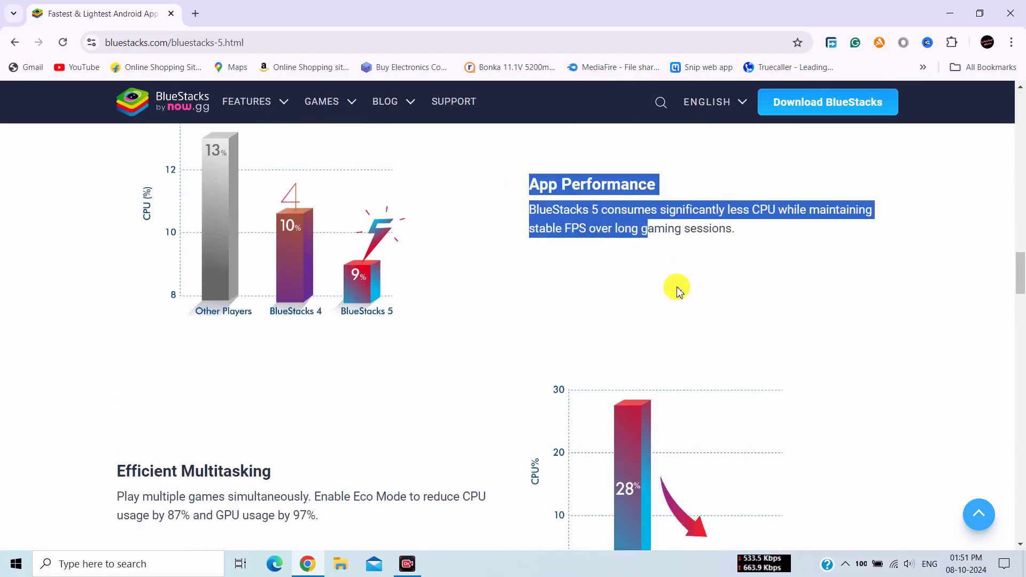
Read through the BlueStacks 5 feature sections on the product page, including App Performance, Efficient Multitasking, Largest Game Library, Built for Stability and Consistent FPS.
scroll(543, 321, down, 4)
drag(131, 269, 361, 323)
scroll(374, 320, down, 6)
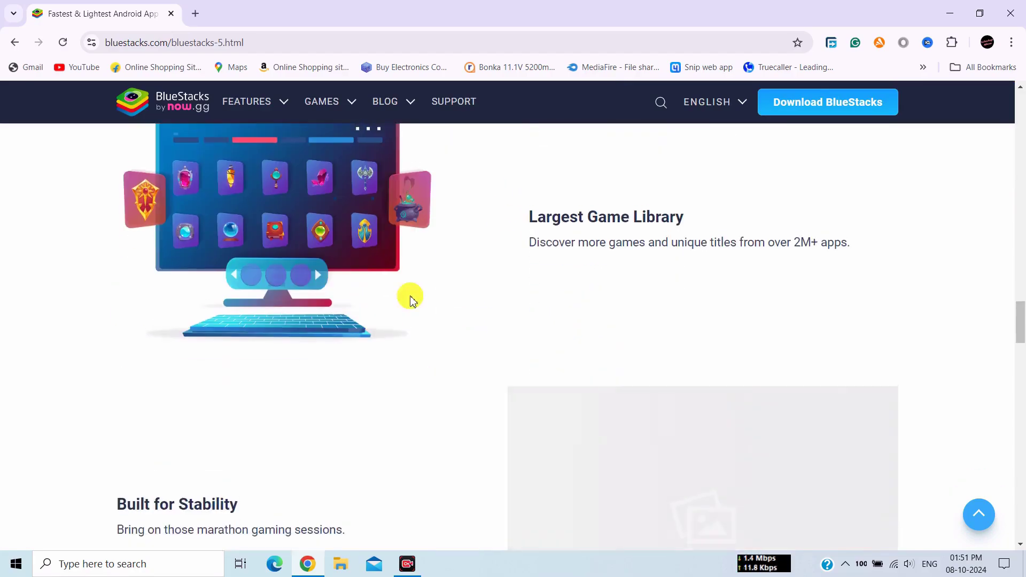
drag(547, 231, 543, 343)
scroll(298, 422, down, 5)
drag(128, 254, 402, 358)
scroll(417, 361, down, 5)
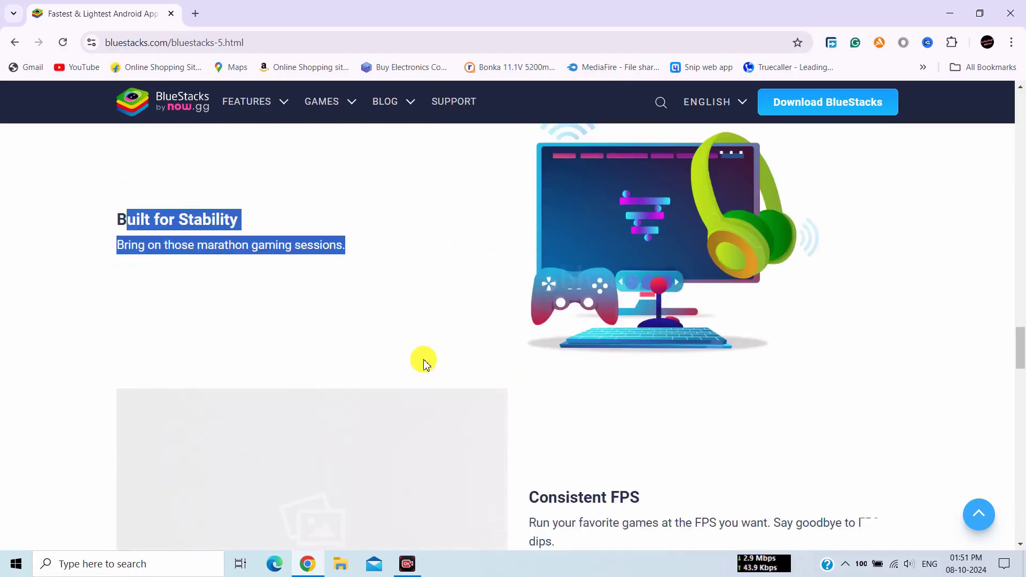
drag(530, 263, 556, 307)
scroll(626, 371, down, 7)
scroll(308, 235, up, 4)
scroll(307, 235, up, 15)
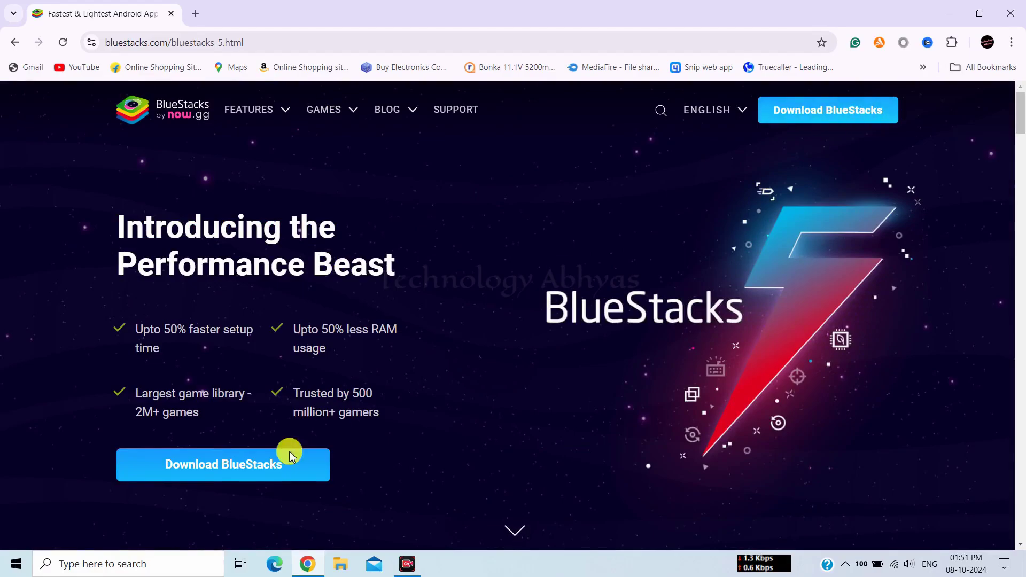
Download the BlueStacks installer to the Desktop, check the download and close the browser.
click(298, 476)
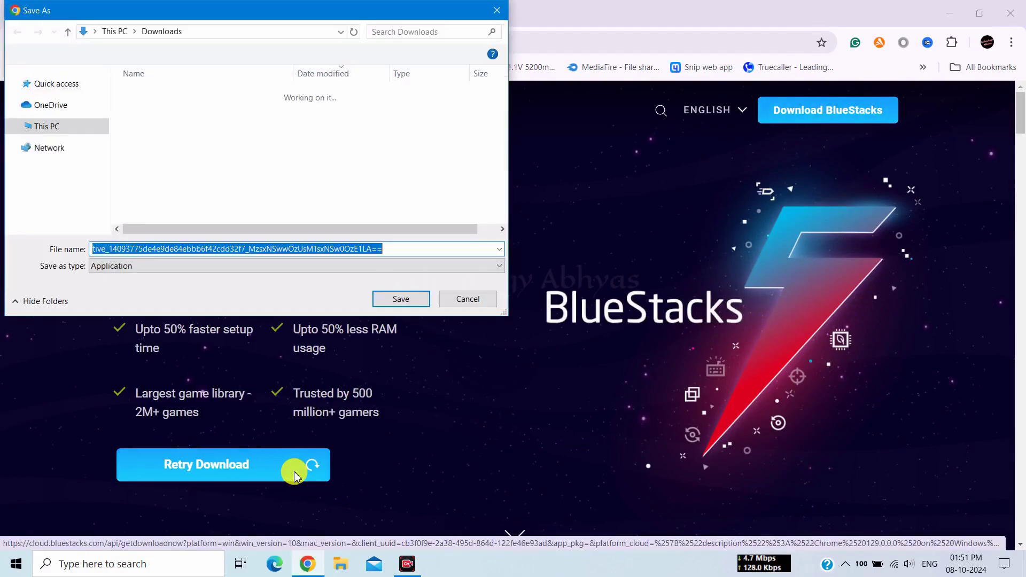
click(75, 109)
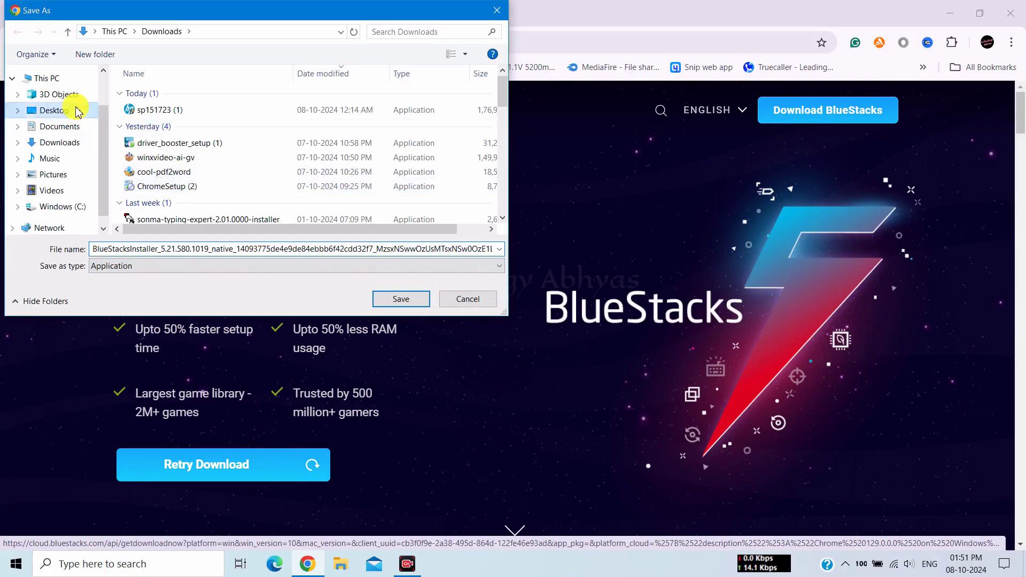
click(393, 297)
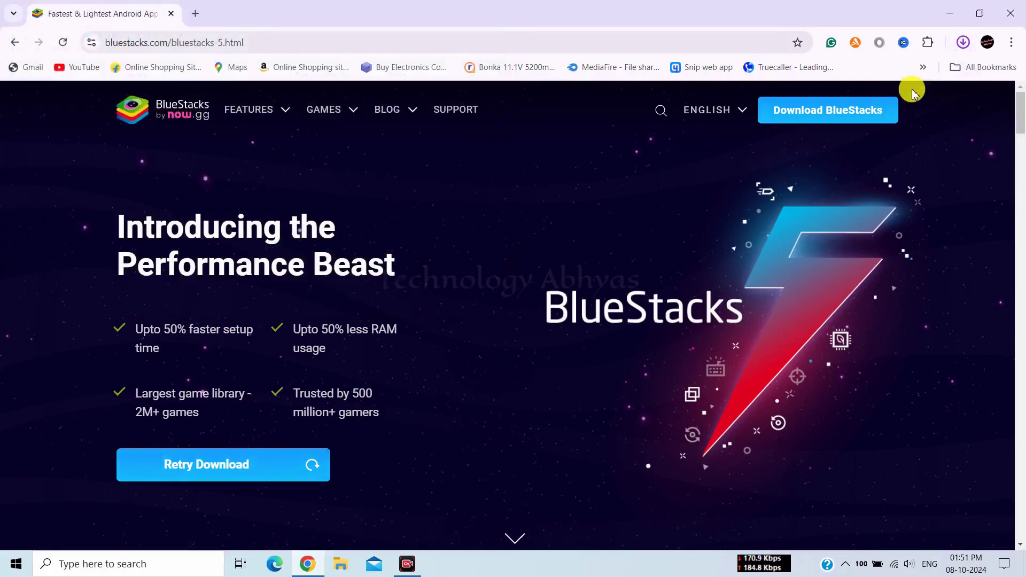
click(963, 43)
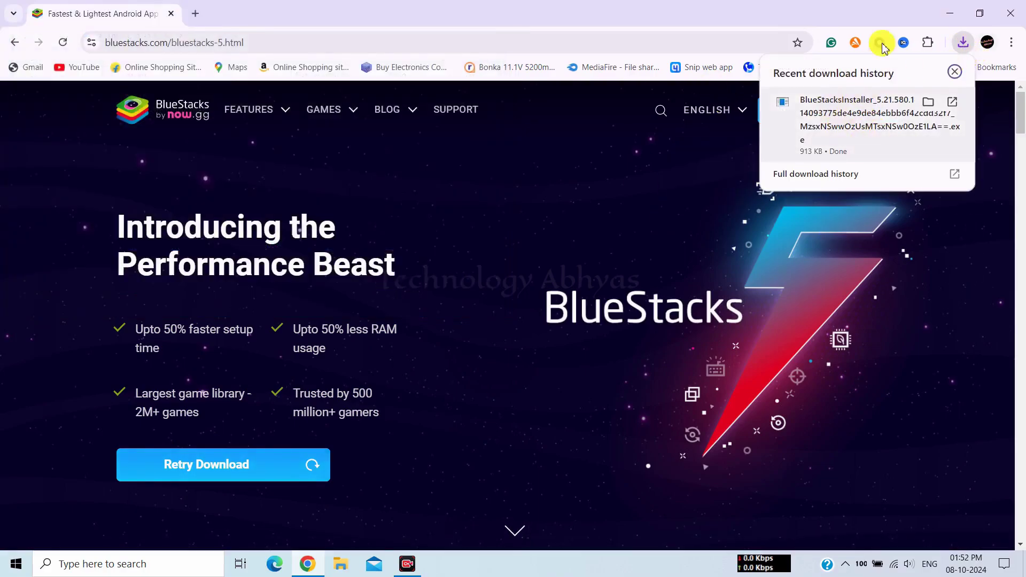
click(1010, 14)
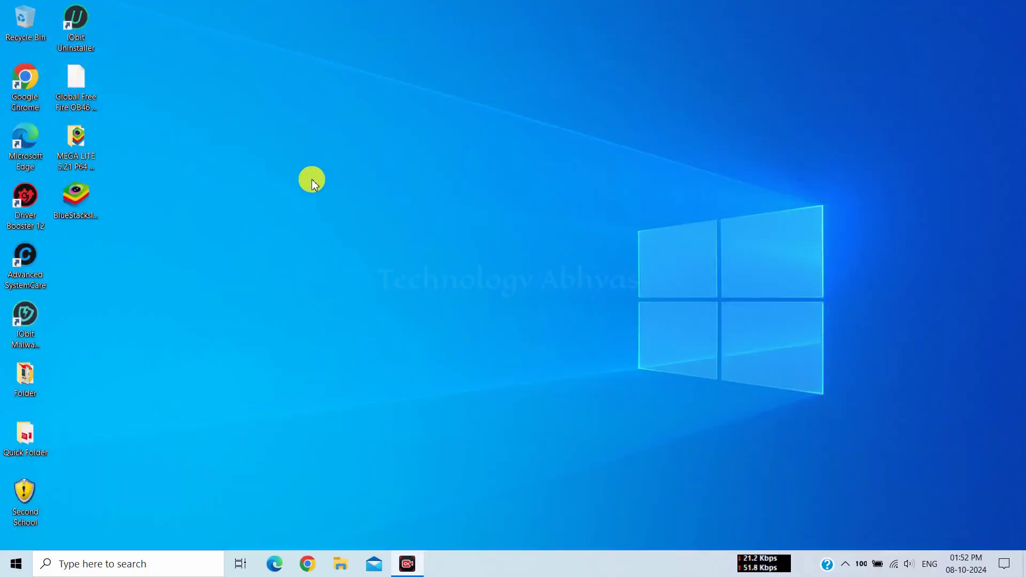
Move the BlueStacks installer to an empty area of the desktop, refresh the desktop and launch the installer.
drag(92, 205, 242, 176)
right_click(264, 185)
click(286, 222)
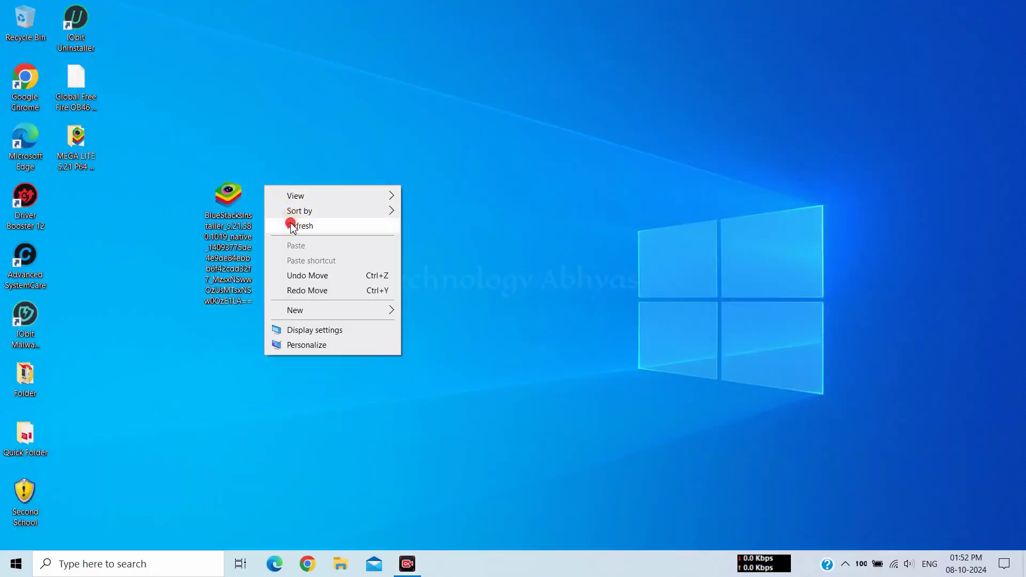
click(216, 195)
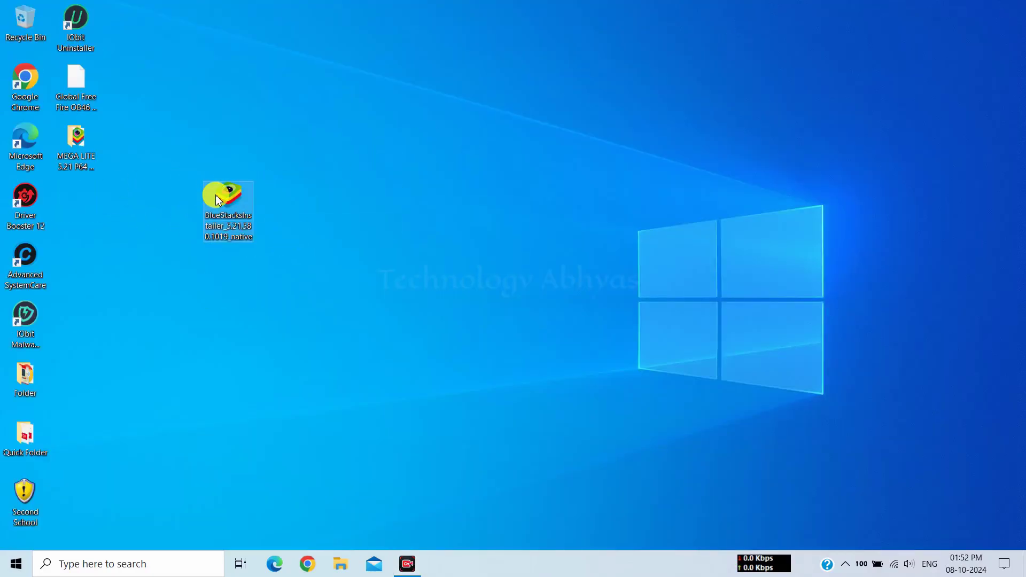
right_click(216, 197)
click(285, 71)
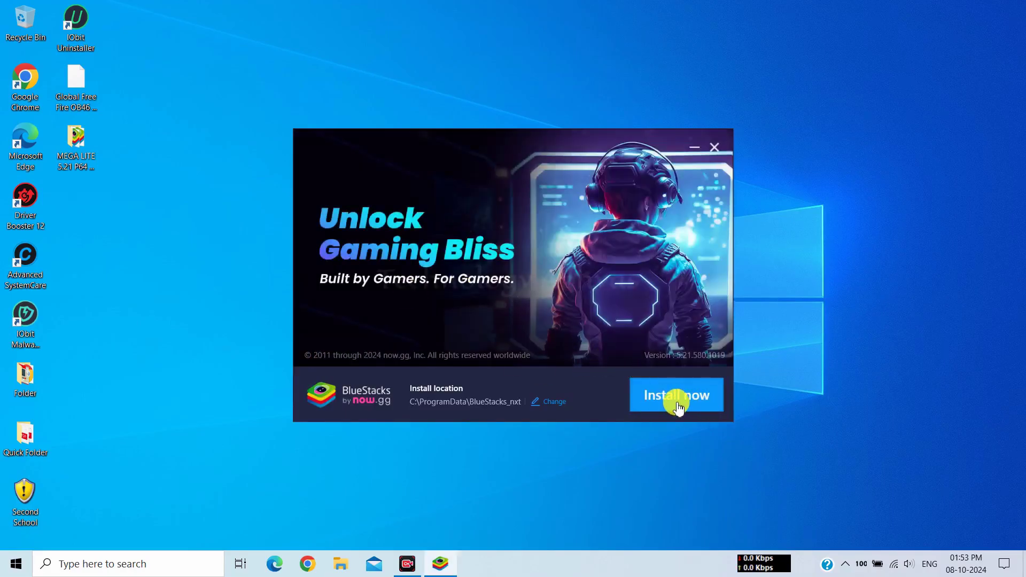
Start the BlueStacks installation in the default location and accept the Terms of Use.
click(678, 405)
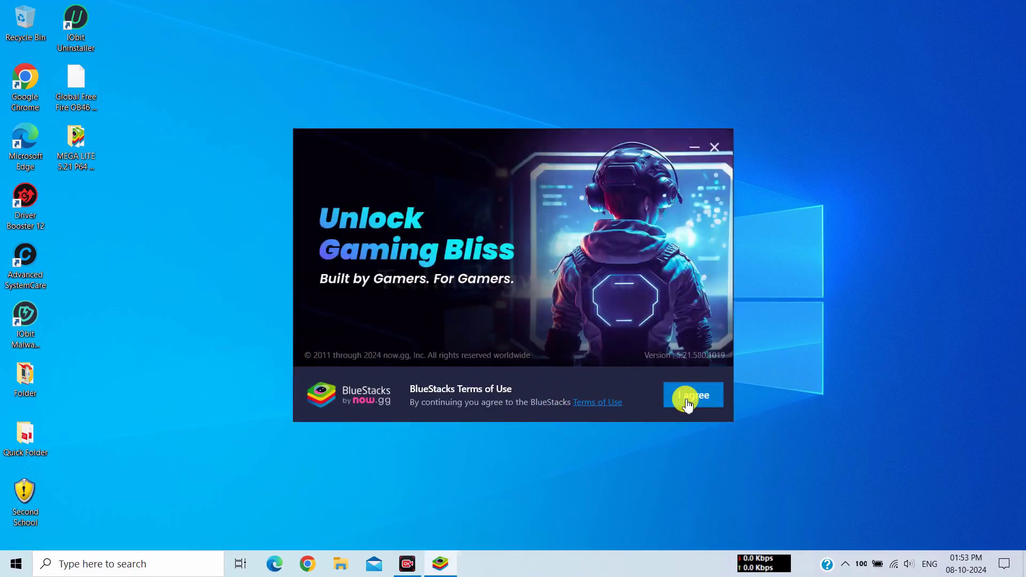
click(683, 395)
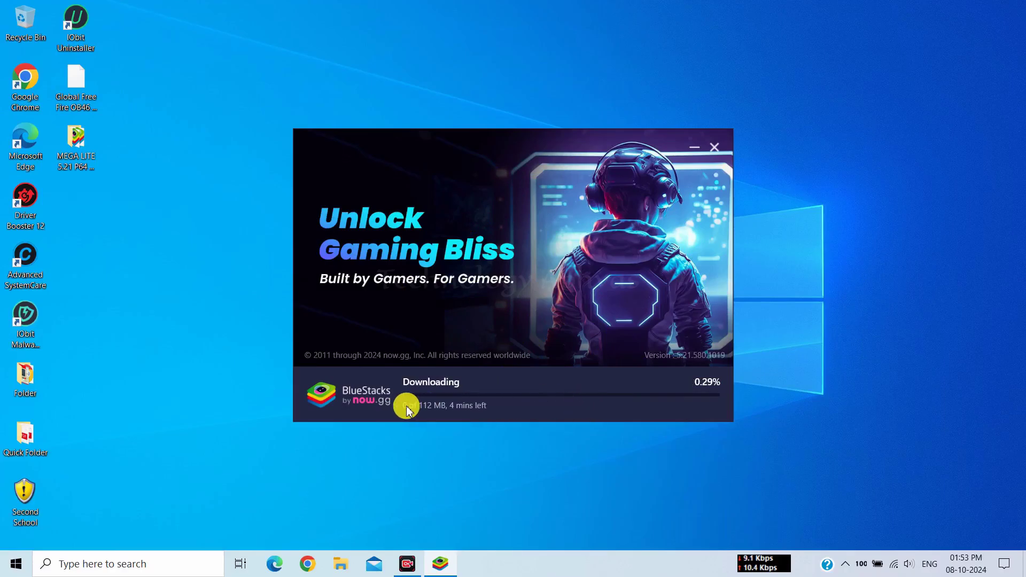
mouse_move(404, 405)
mouse_down()
mouse_move(522, 406)
mouse_move(416, 416)
mouse_up()
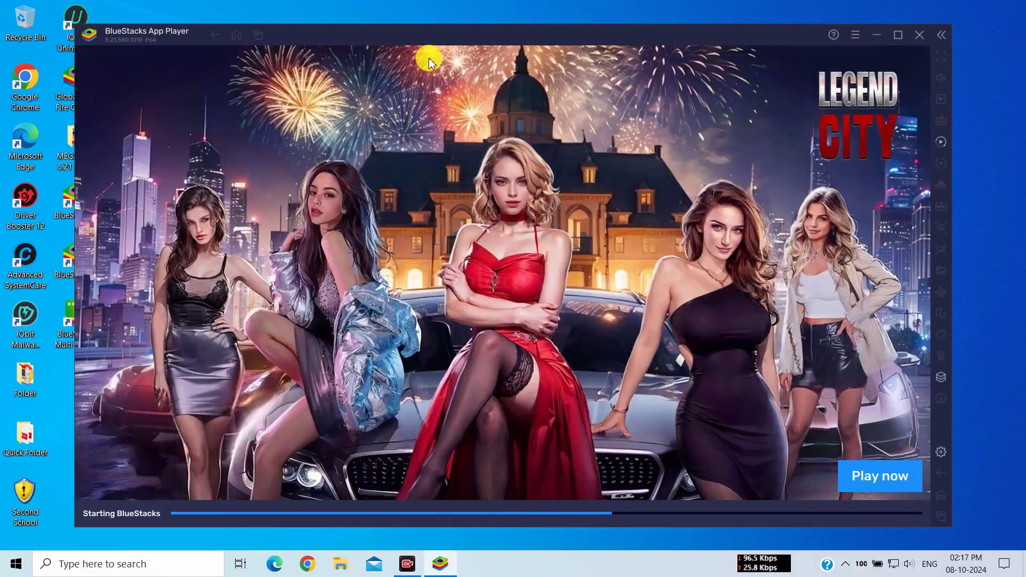
In the BlueStacks performance settings, set CPU allocation to Medium (2 Cores), memory allocation to Standard (2 GB) and performance mode to Balanced.
drag(104, 27, 408, 50)
click(580, 201)
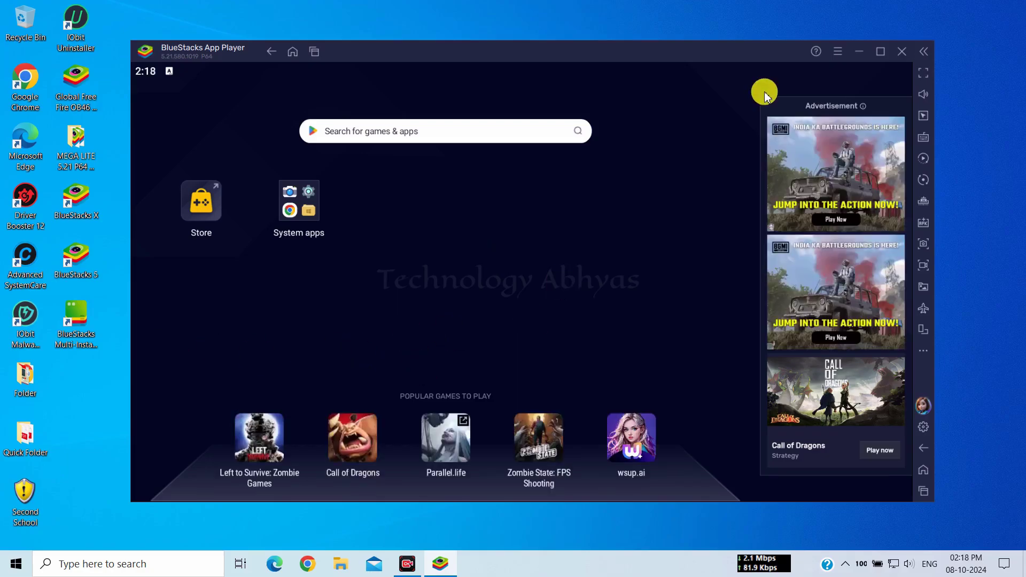
key(ctrl+shift+i)
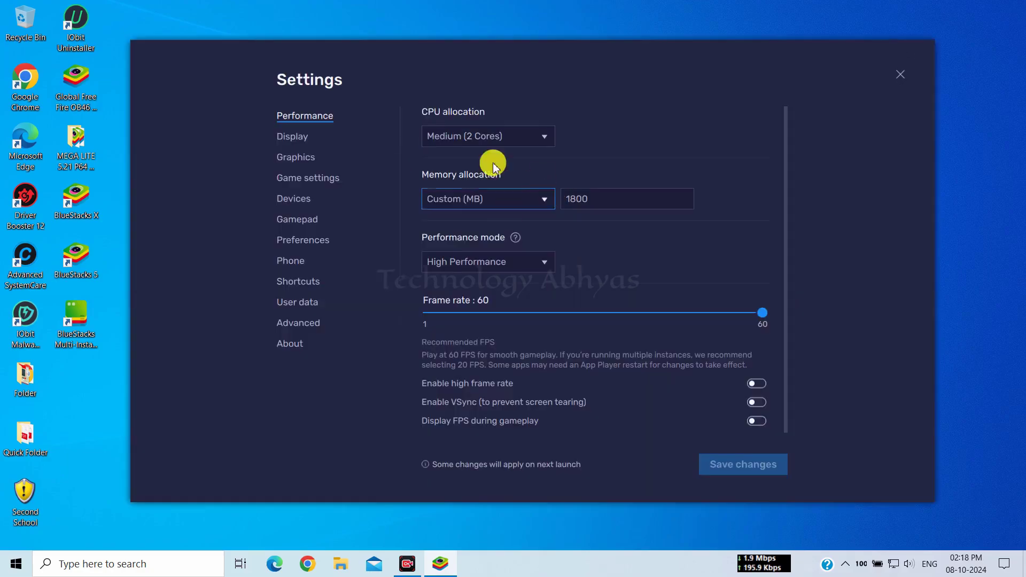
click(433, 135)
click(458, 181)
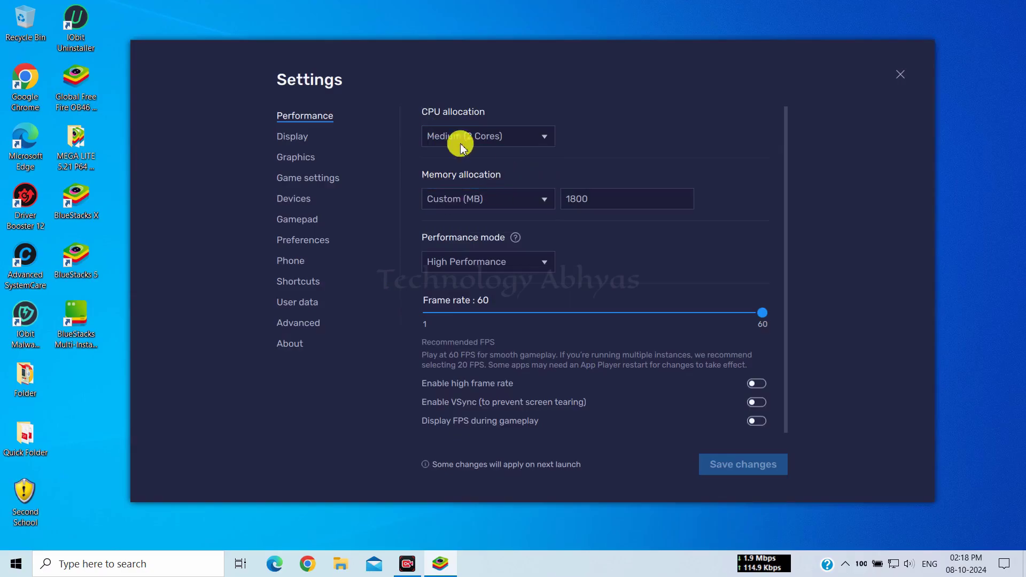
click(490, 198)
click(445, 239)
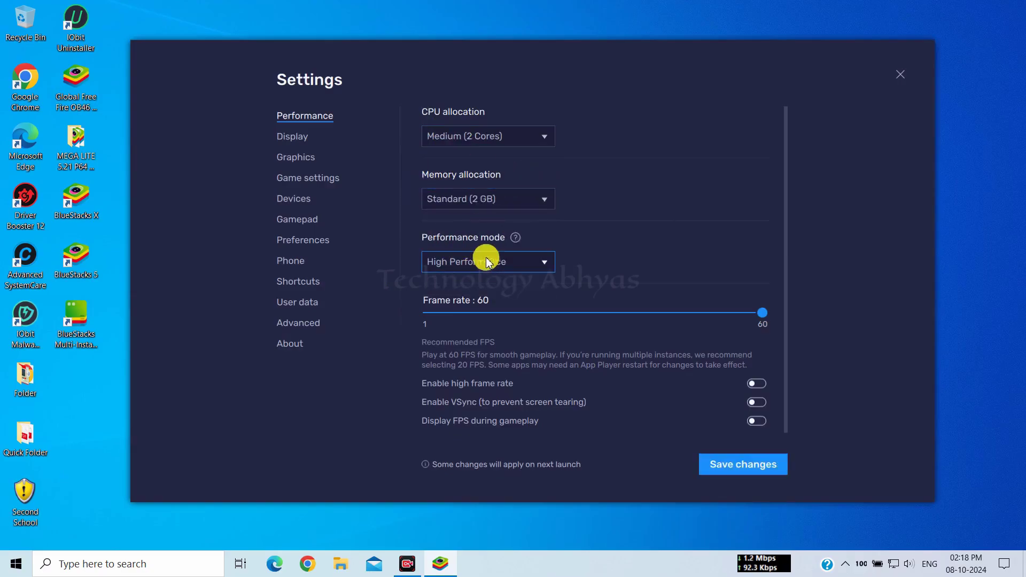
click(470, 261)
click(470, 283)
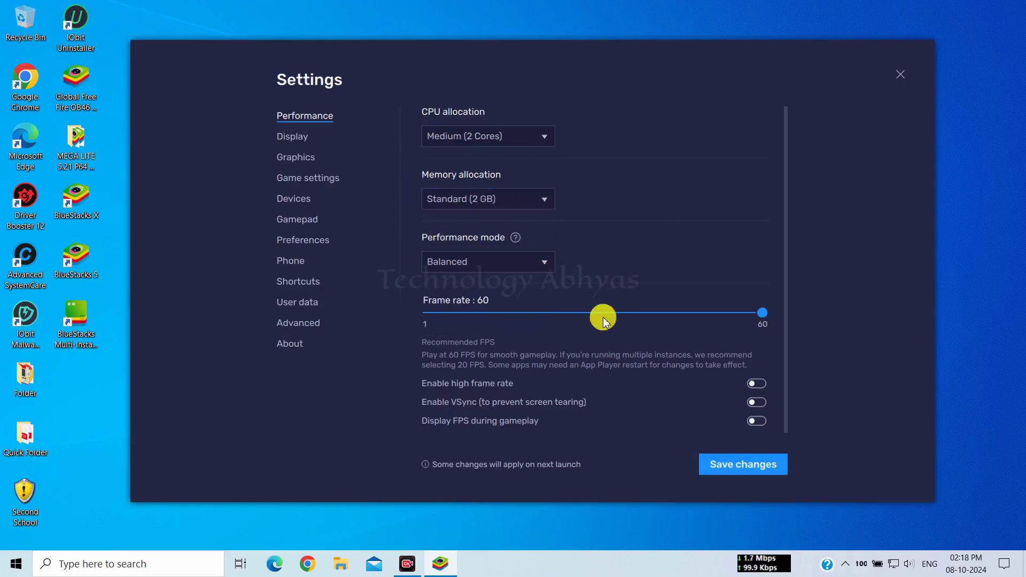
Enable high frame rate, set the frame rate to 240, then save the changes and restart BlueStacks.
click(756, 383)
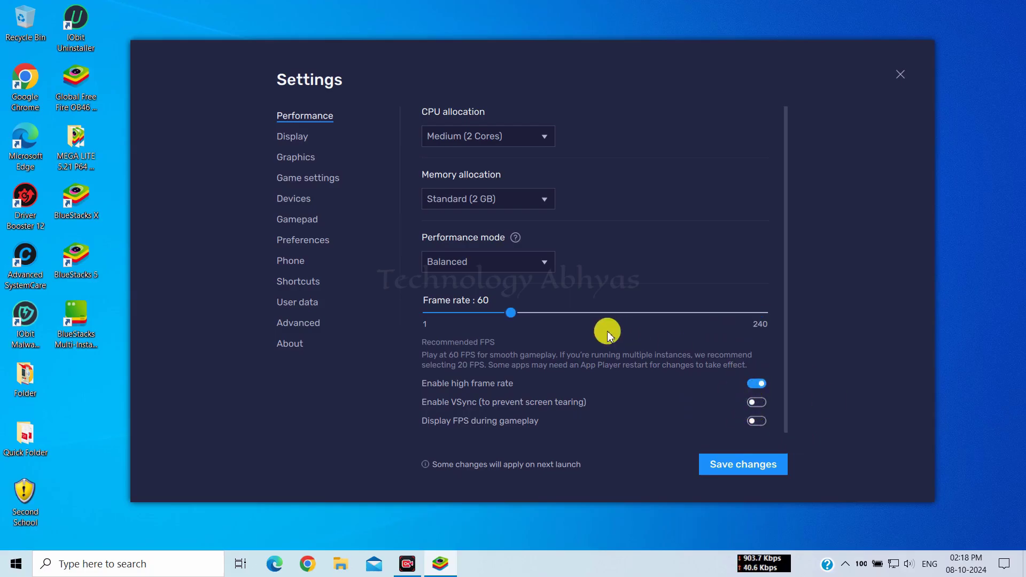
drag(515, 313, 793, 312)
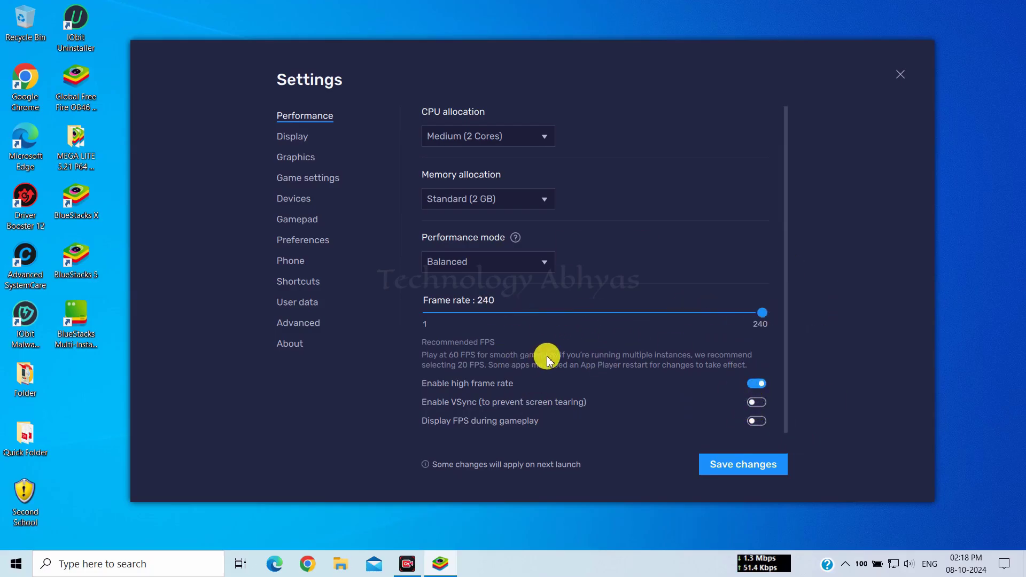
click(724, 463)
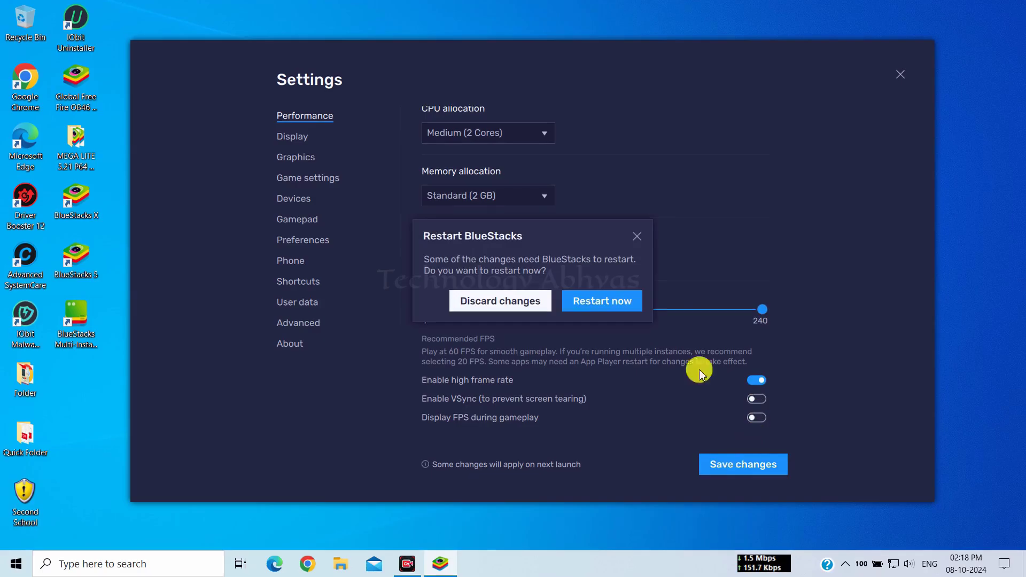
click(601, 301)
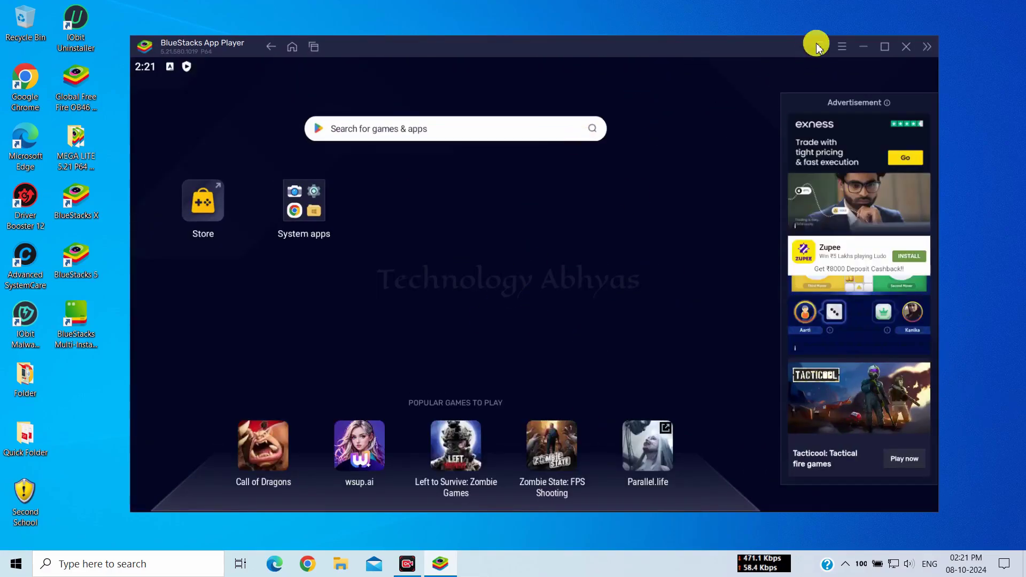
Reopen the settings and review the Display options and the Graphics options for interface renderer, ASTC textures and dedicated GPU.
click(842, 47)
click(800, 67)
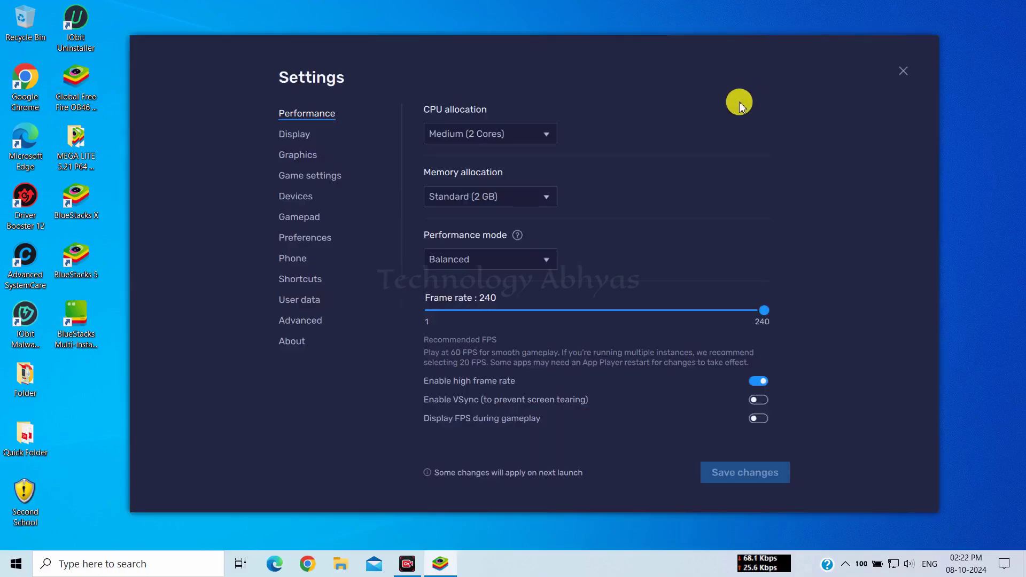
click(282, 137)
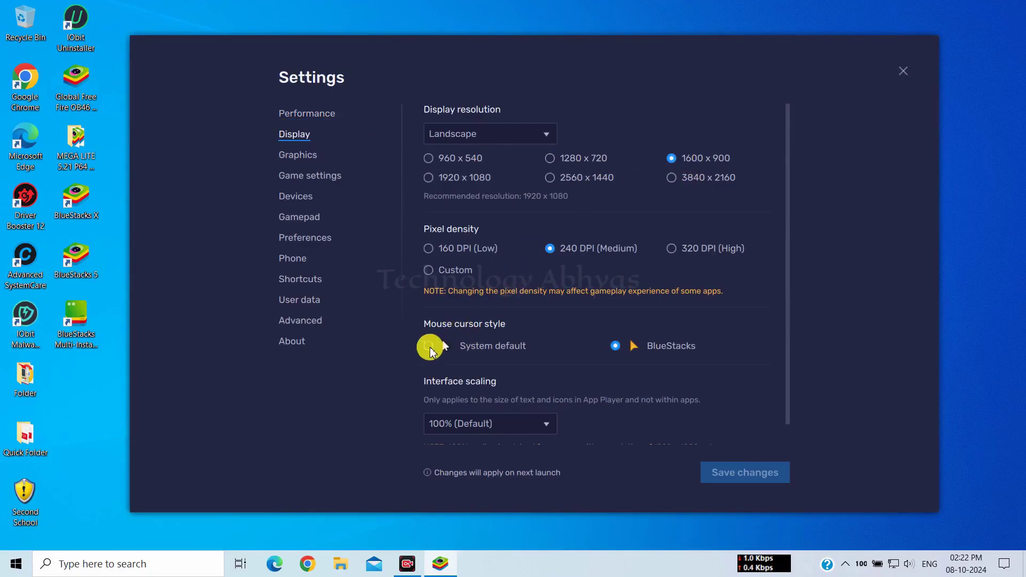
scroll(523, 390, down, 1)
scroll(522, 390, up, 1)
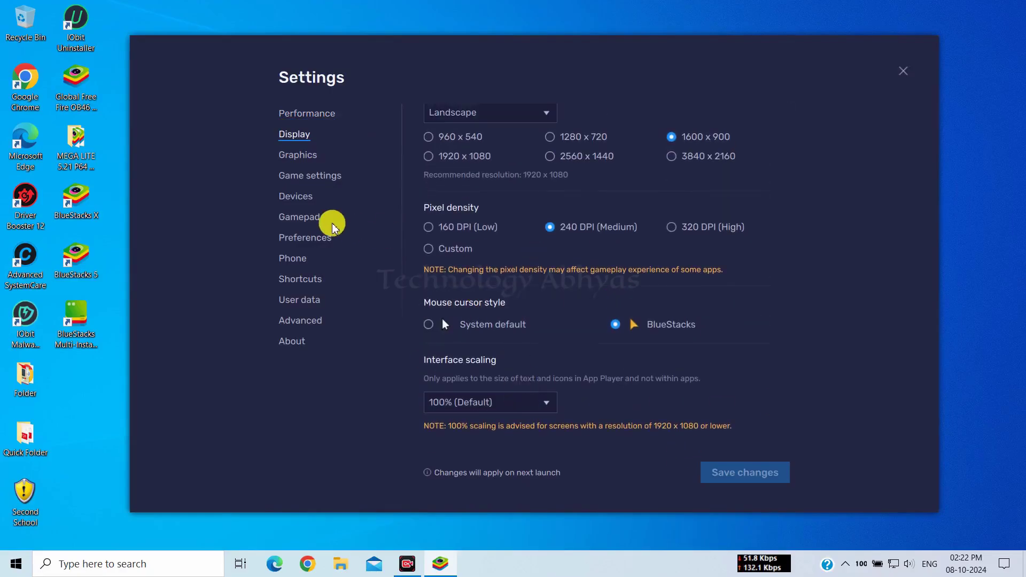
click(321, 154)
click(500, 187)
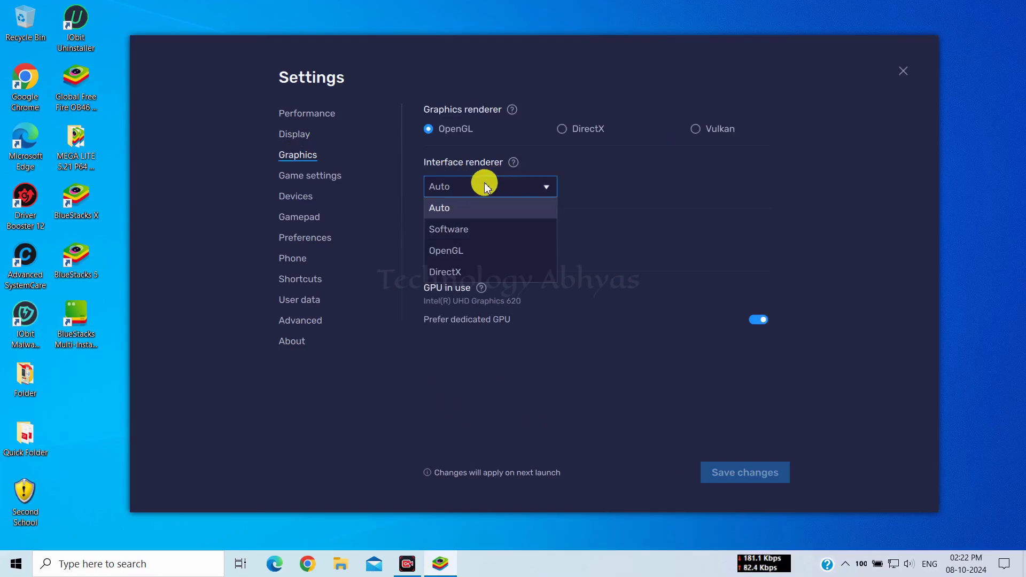
click(444, 195)
click(455, 252)
click(465, 292)
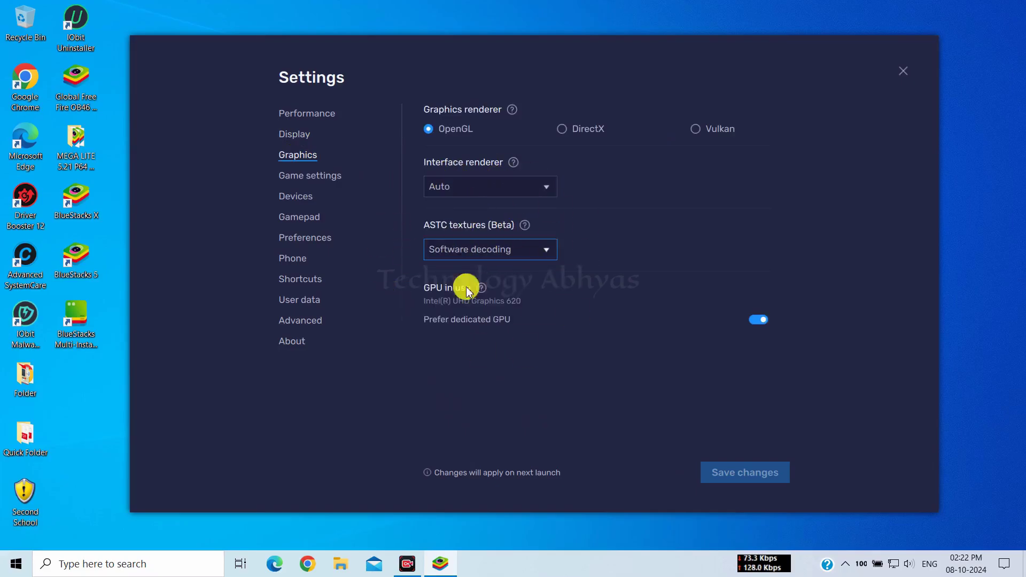
click(759, 319)
click(758, 319)
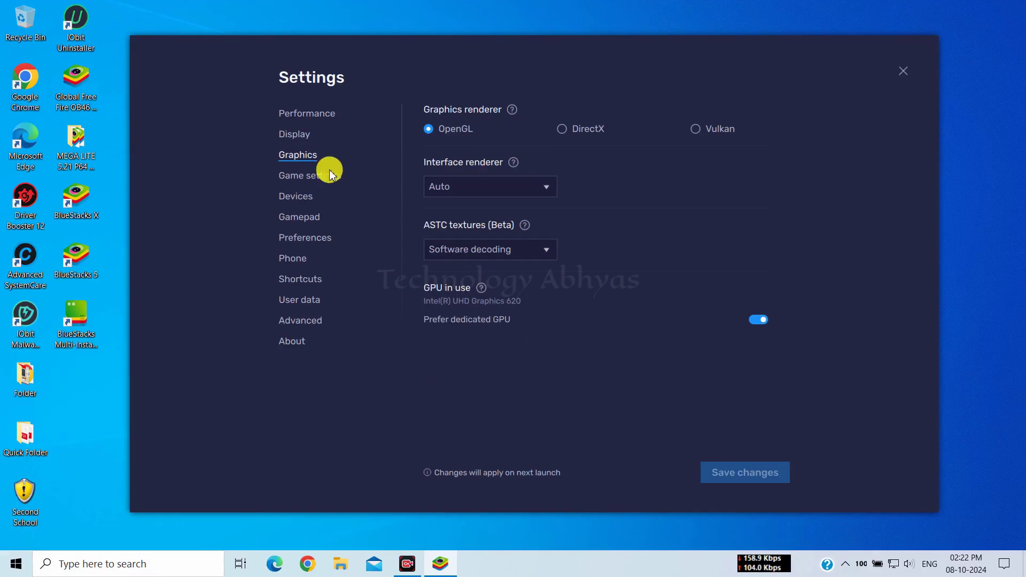
Set the preferred devices to Speaker / Headphone (Realtek(R) Audio), Microphone Array (Realtek(R) Audio) and HP TrueVision HD Camera, and save the changes.
click(313, 176)
click(321, 196)
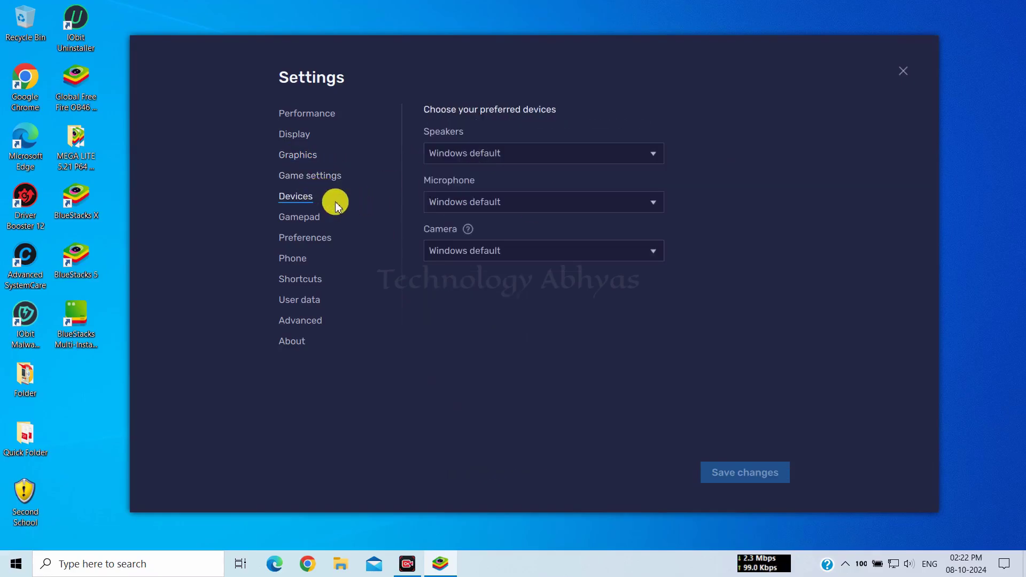
click(477, 155)
click(477, 196)
click(478, 202)
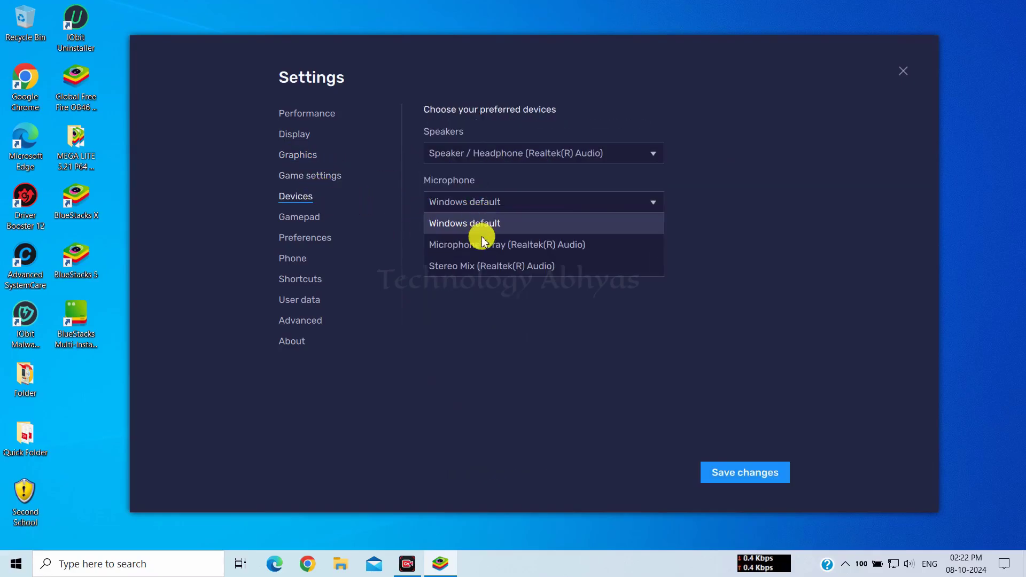
click(471, 244)
click(475, 251)
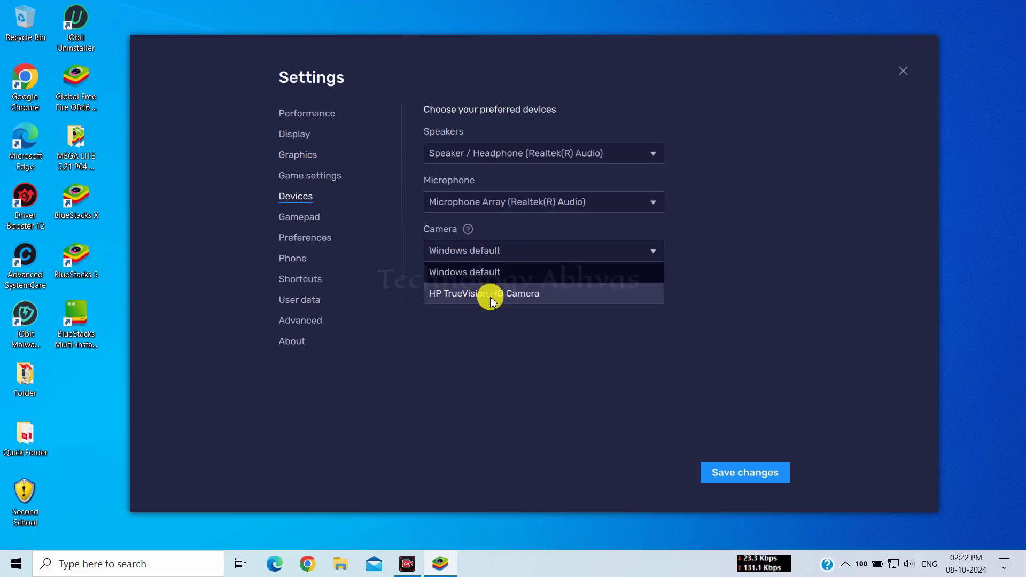
click(488, 294)
click(317, 221)
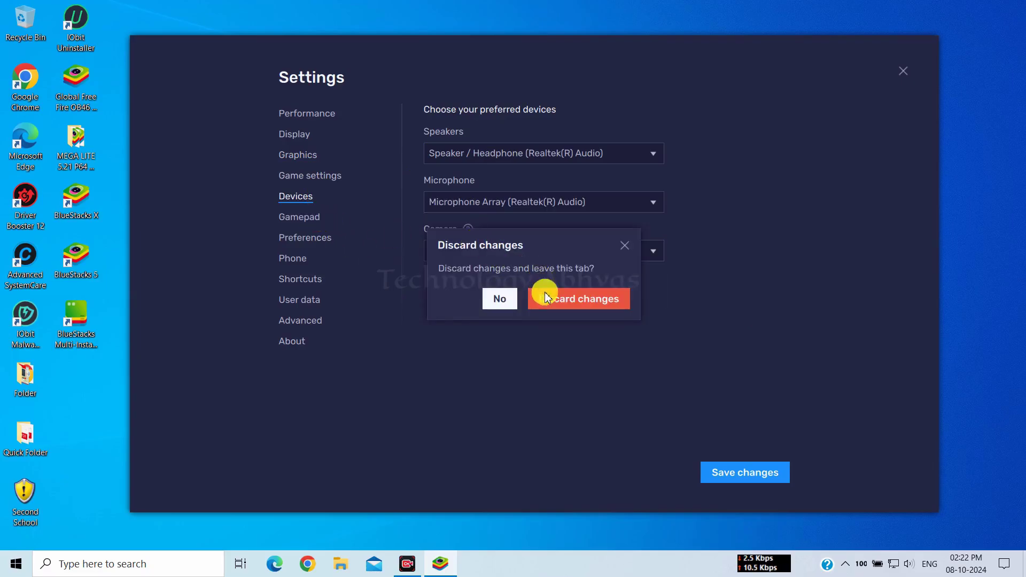
click(623, 245)
click(734, 466)
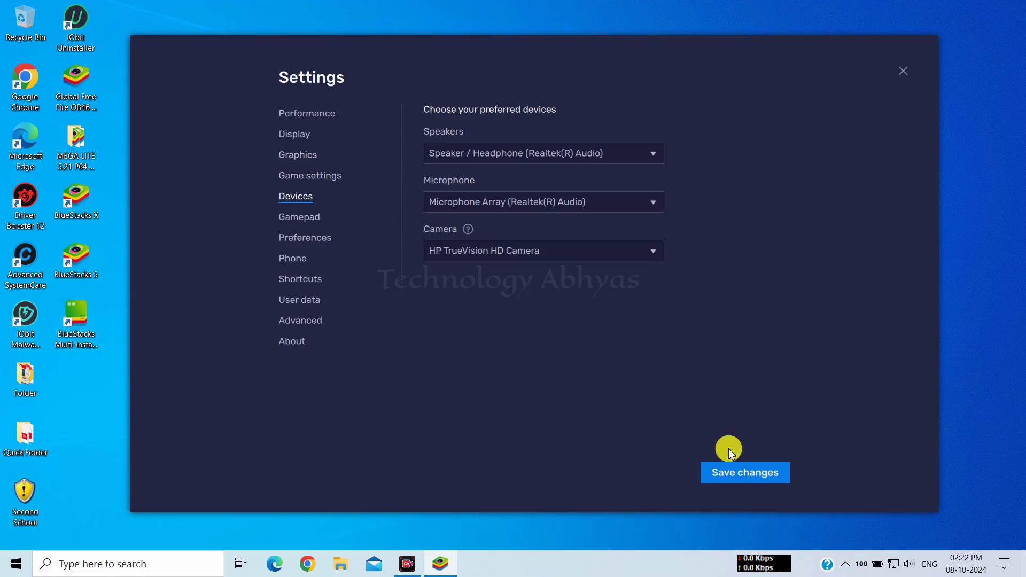
Check the Gamepad options, turn off ads during gameplay in the Preferences, confirm disabling them, save, and review the remaining preferences.
click(302, 217)
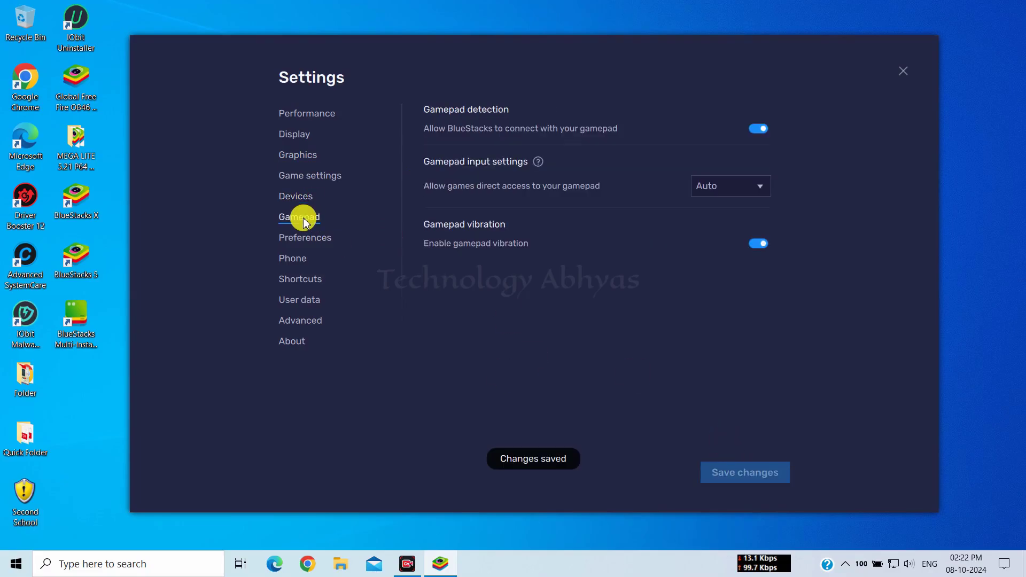
click(329, 239)
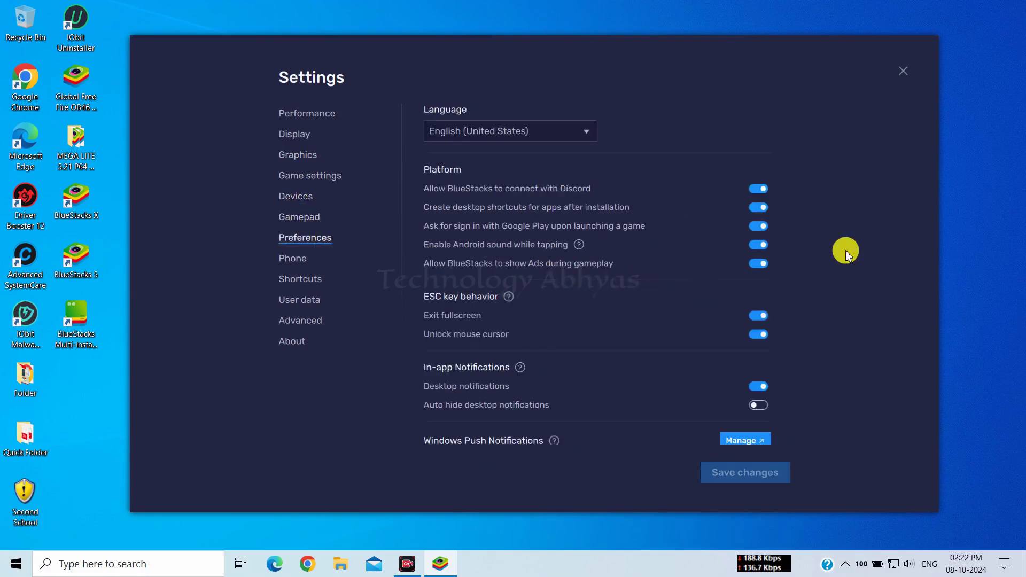
click(760, 266)
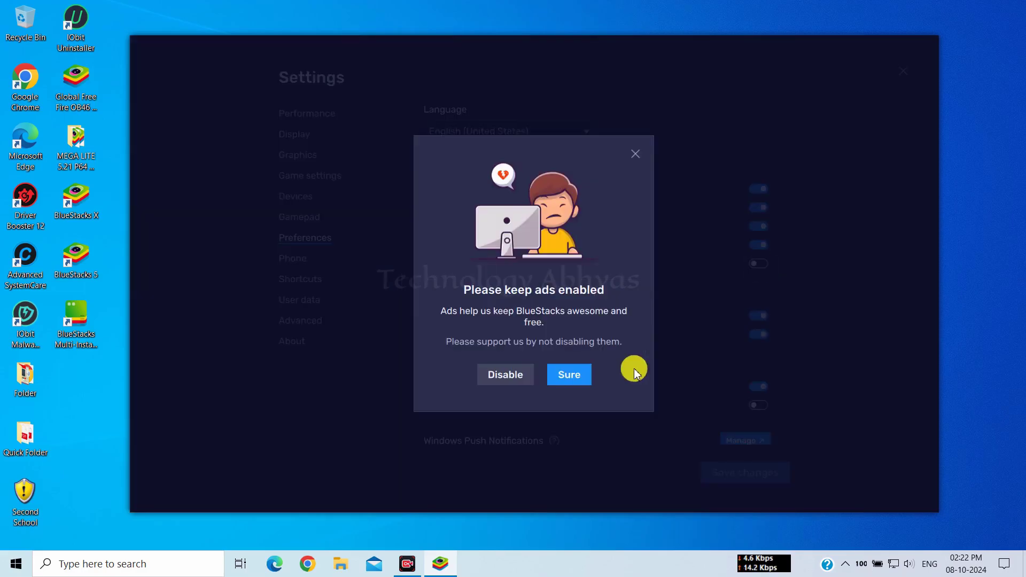
click(516, 378)
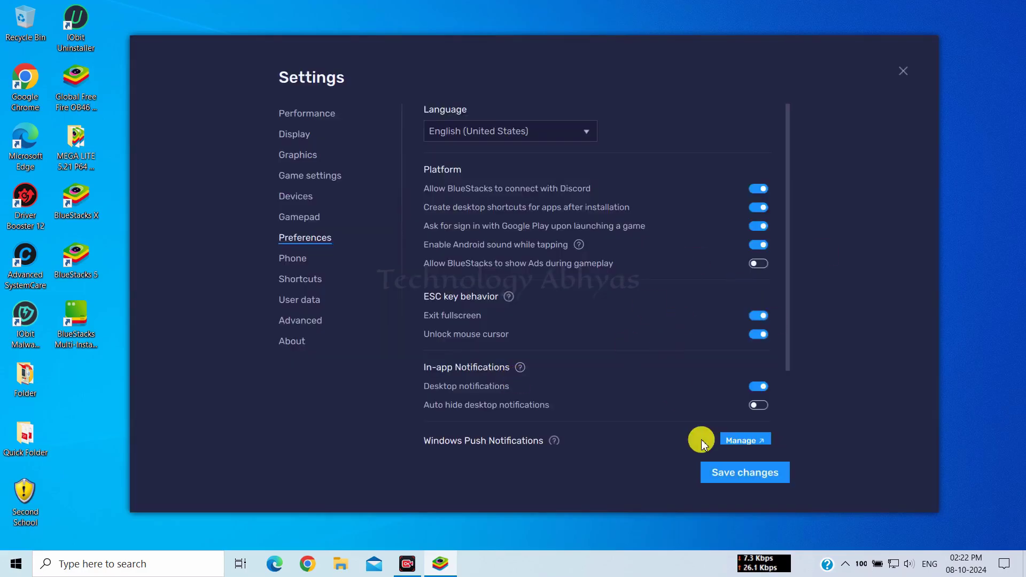
click(731, 471)
scroll(660, 353, down, 1)
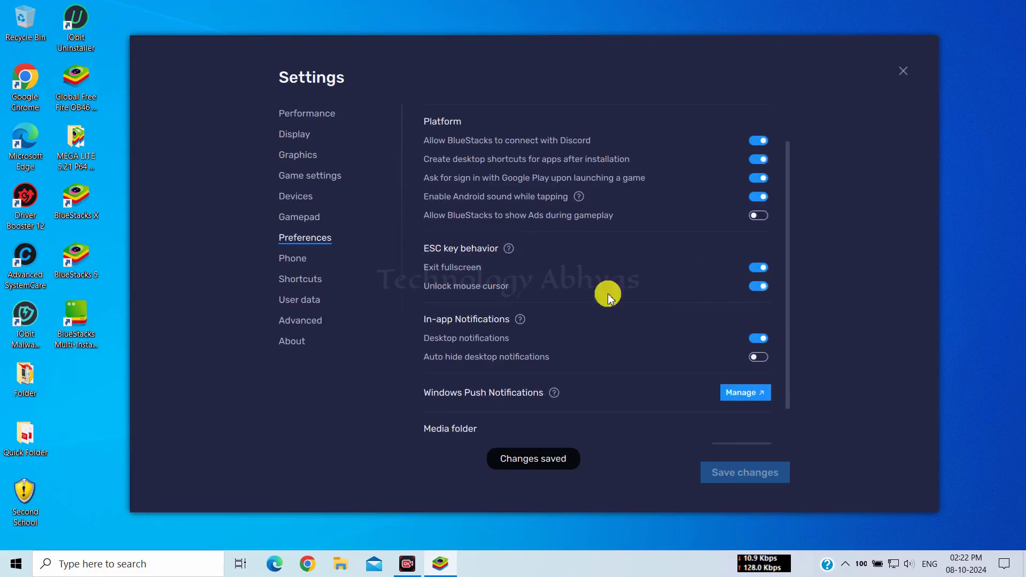
scroll(727, 372, down, 1)
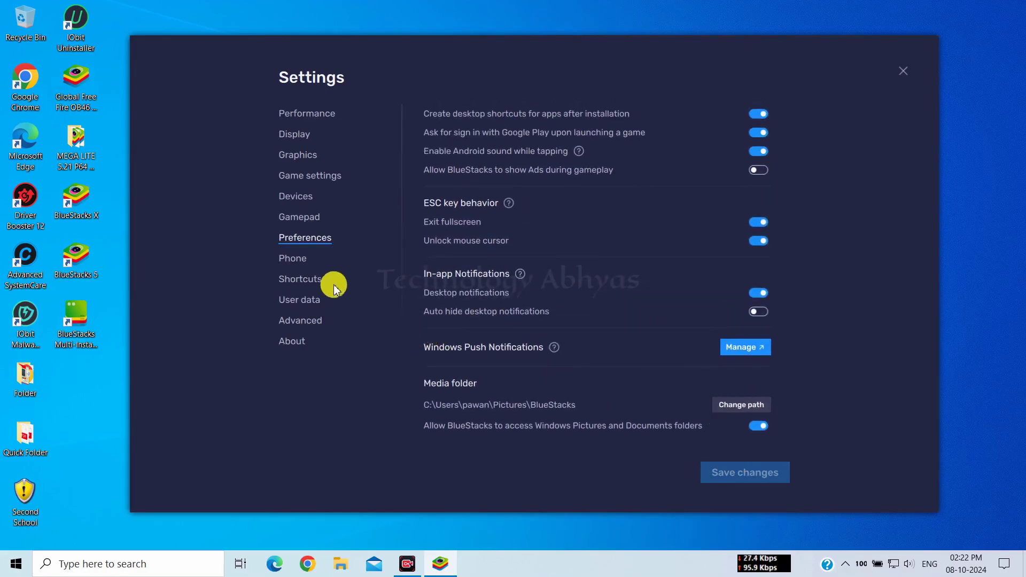
In the Phone settings, choose Asus ROG 2 as the predefined device profile and save the changes.
click(292, 258)
click(473, 163)
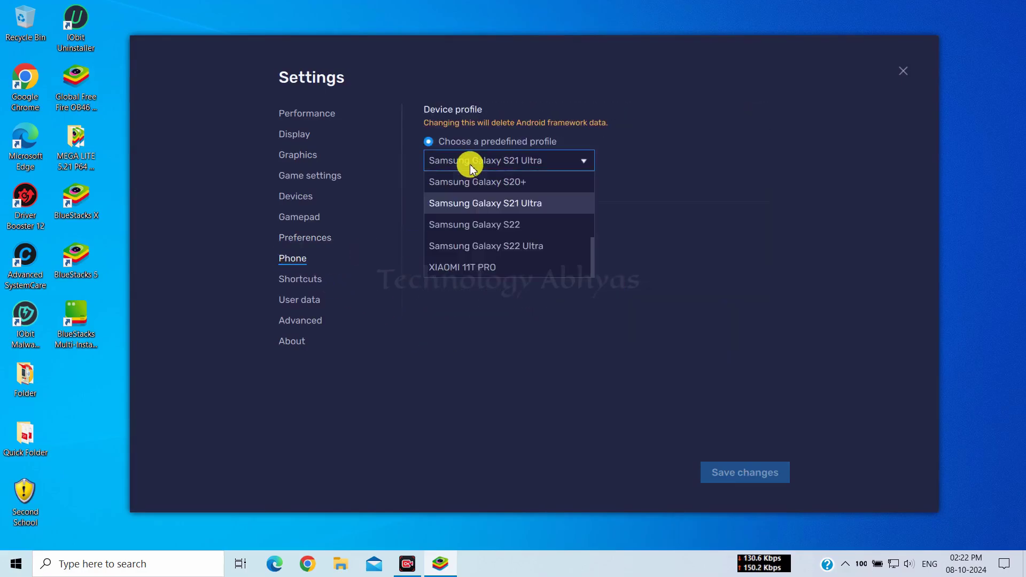
scroll(479, 200, up, 5)
click(465, 182)
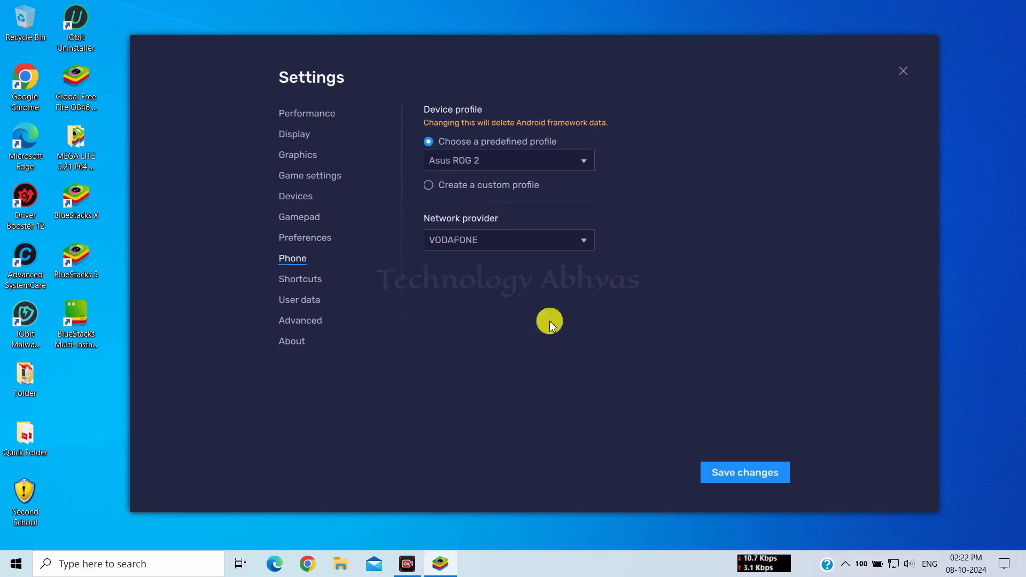
click(747, 472)
Set the network provider to JIO and save the changes.
click(435, 239)
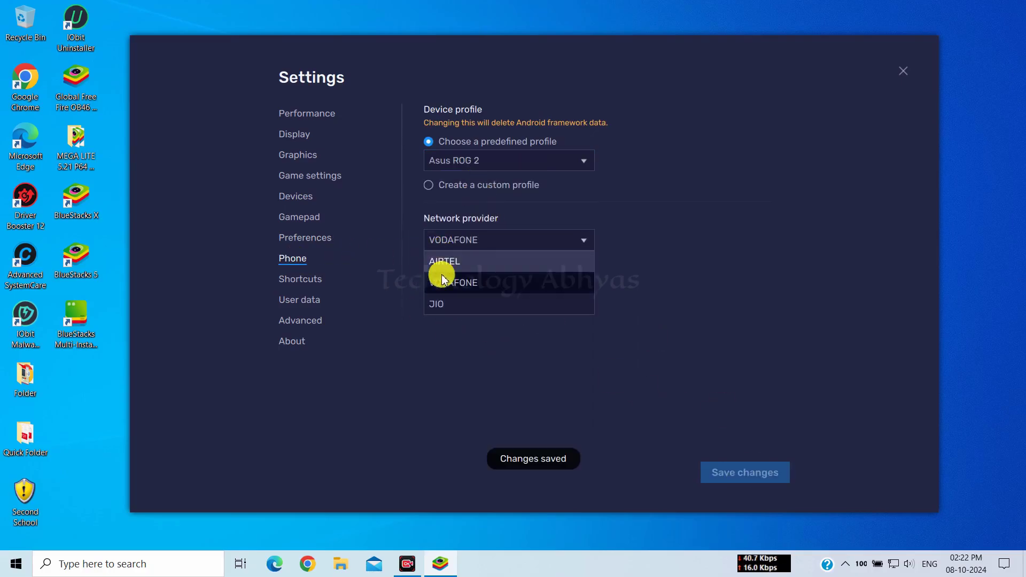
click(437, 304)
click(714, 473)
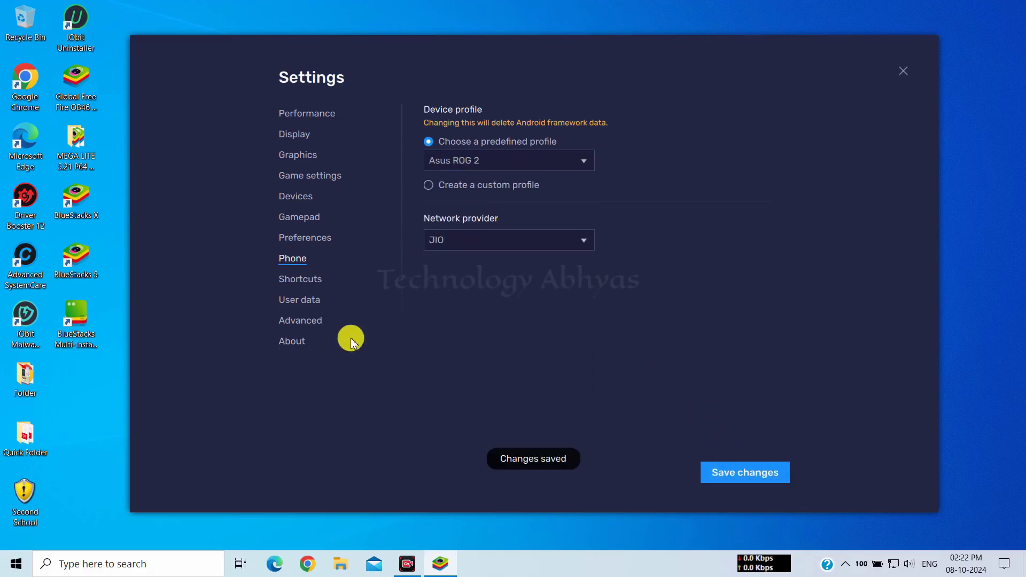
Review the Shortcuts, User data, Advanced and About settings, then close the settings window.
click(301, 279)
scroll(650, 287, down, 8)
click(307, 304)
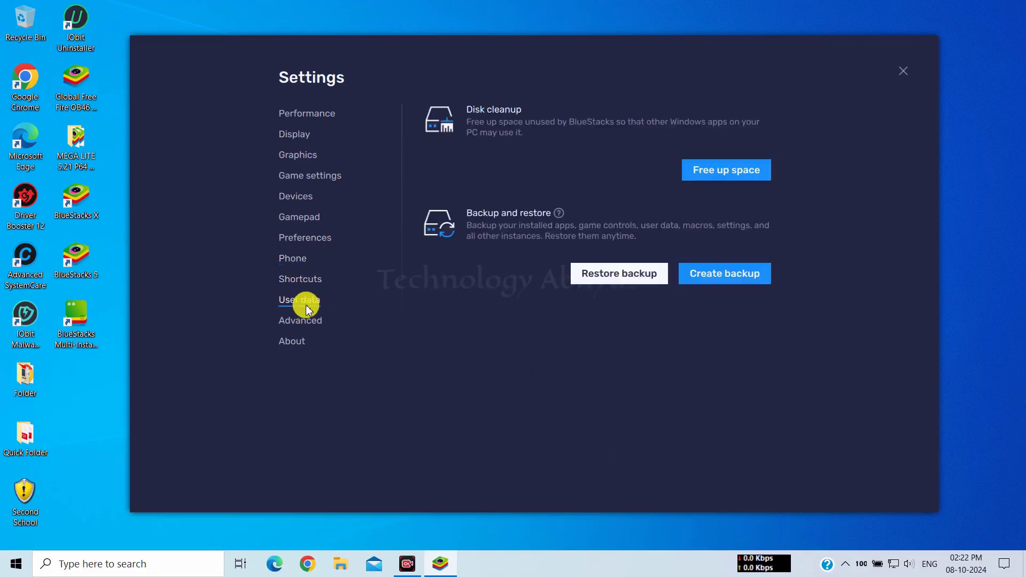
click(312, 321)
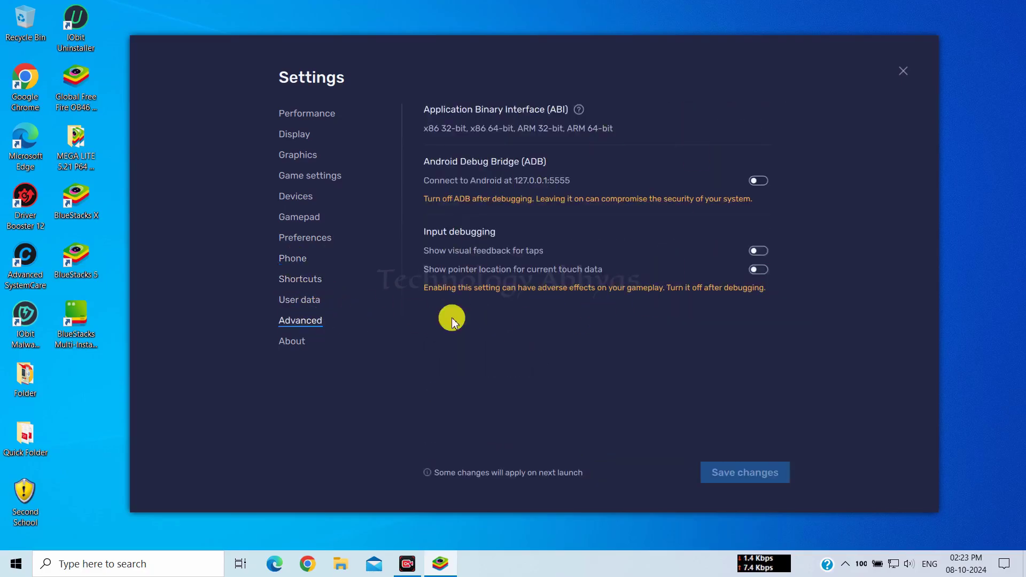
click(300, 342)
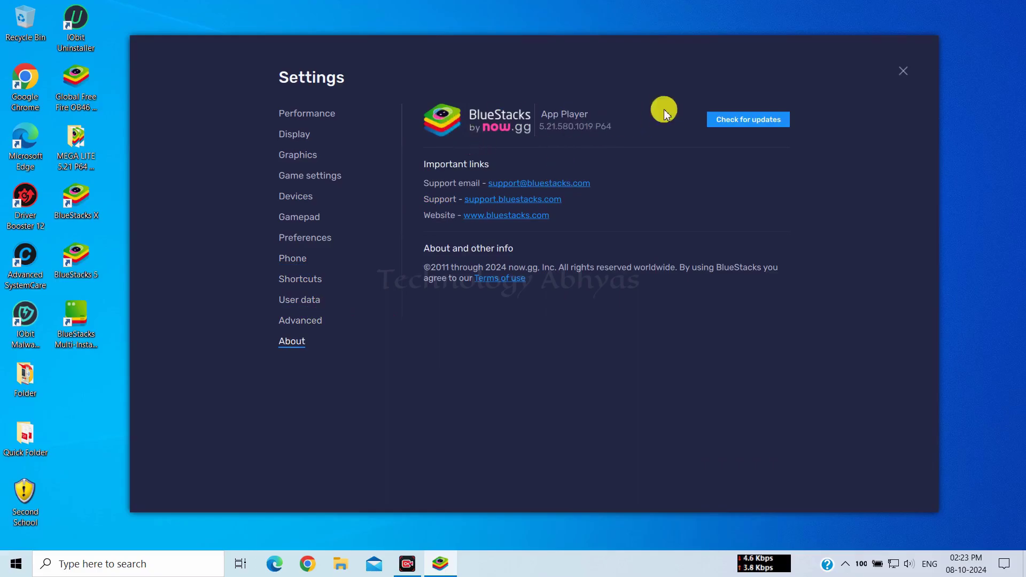
click(902, 70)
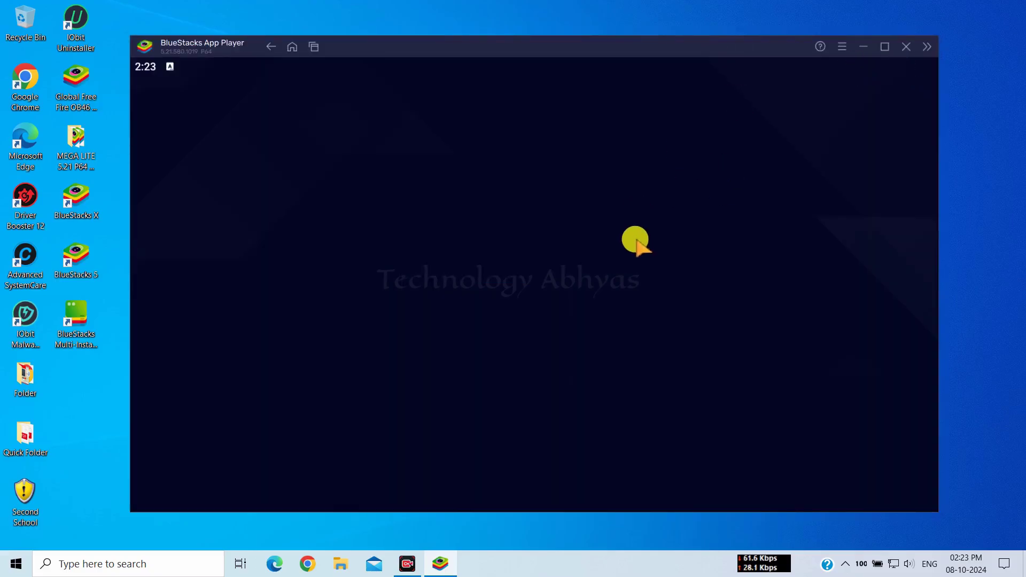